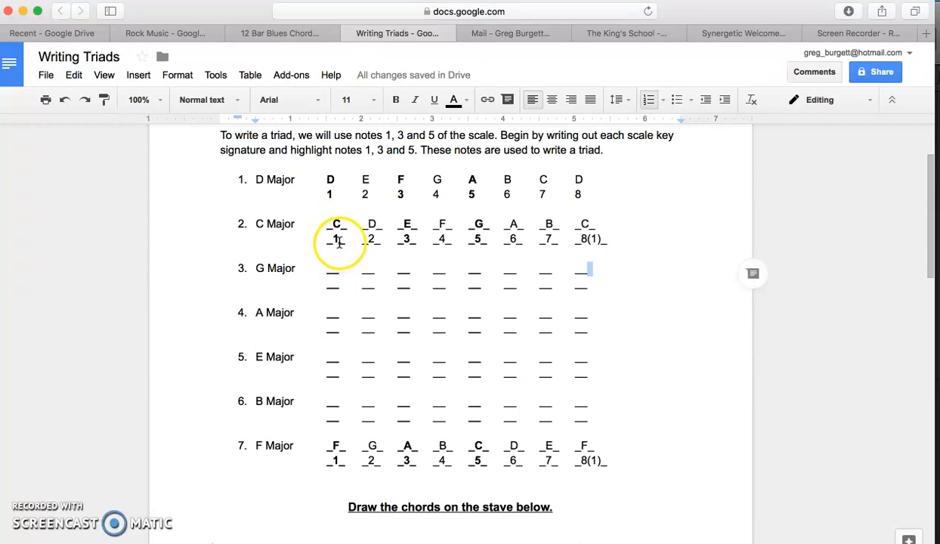
# In the first bar of the 12 Bar Blues Chord Grid, enter chord C and triad notes C,E,G, referring to the Writing Triads document.
pyautogui.click(282, 34)
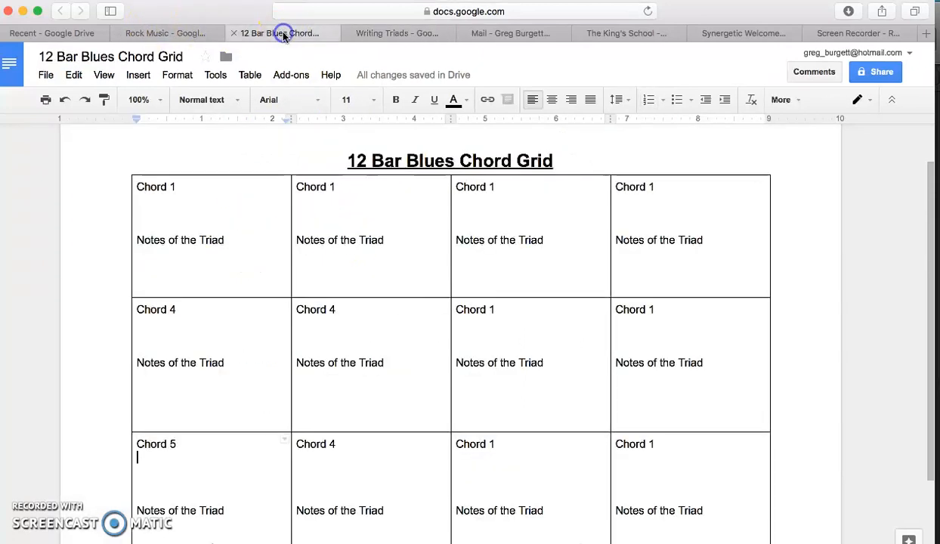
pyautogui.click(151, 201)
pyautogui.write('C')
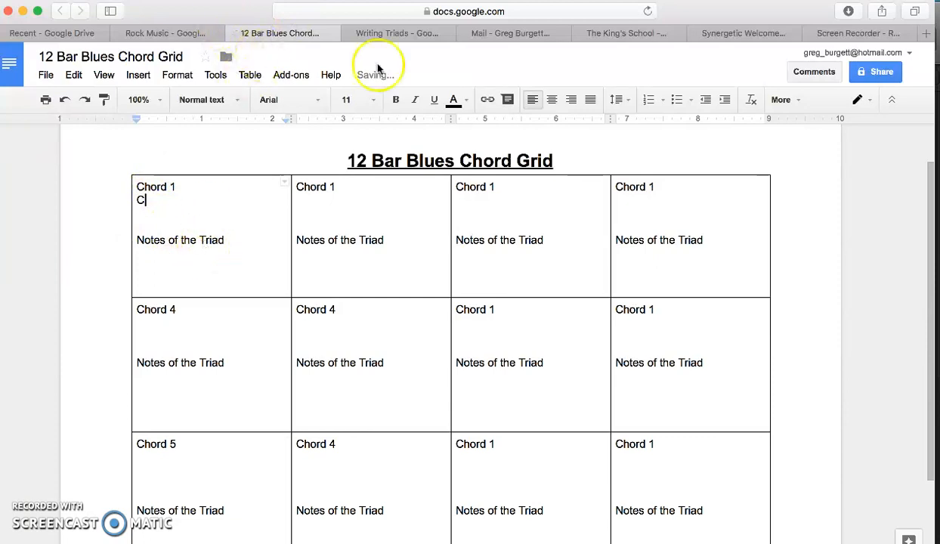
pyautogui.click(398, 34)
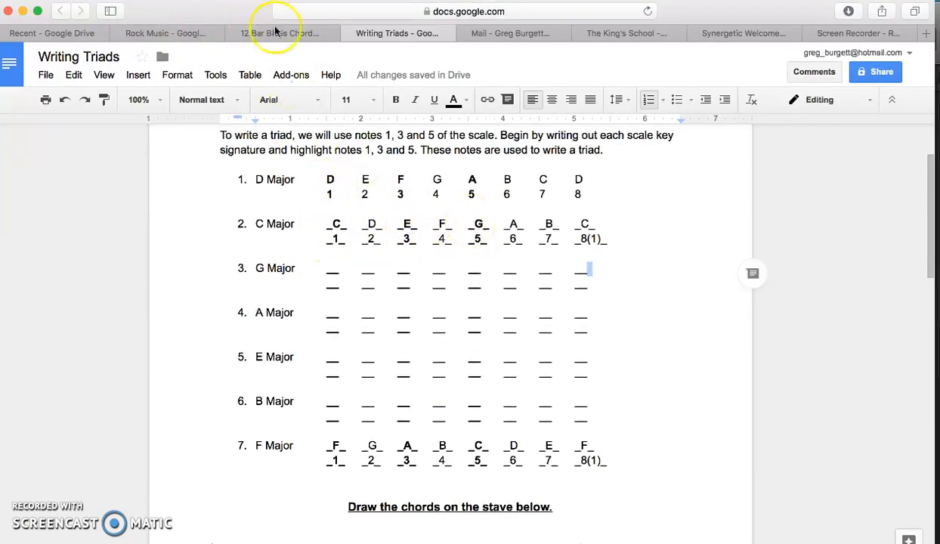
pyautogui.click(294, 33)
pyautogui.click(149, 259)
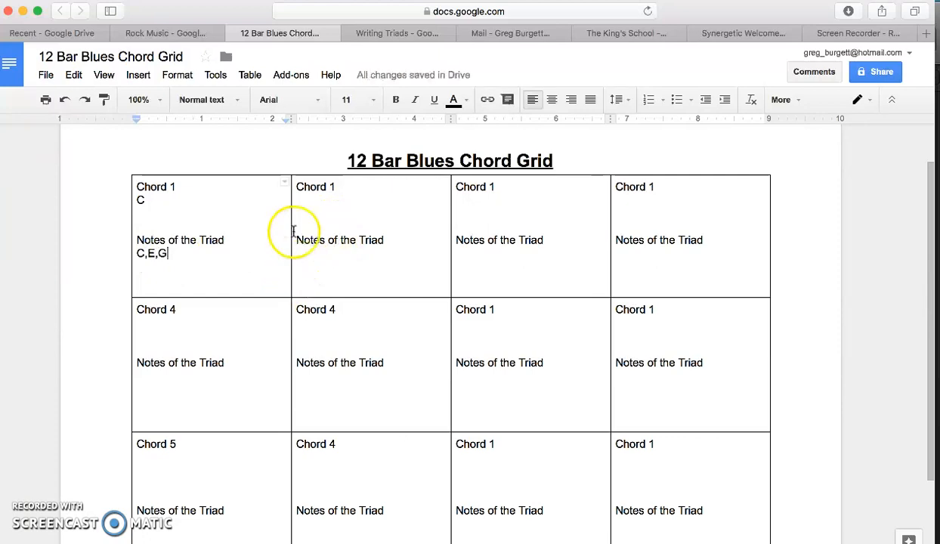
# Enter chord C with triad notes C,E,G in the second bar, and chord name C in the third and fourth bars.
pyautogui.click(303, 205)
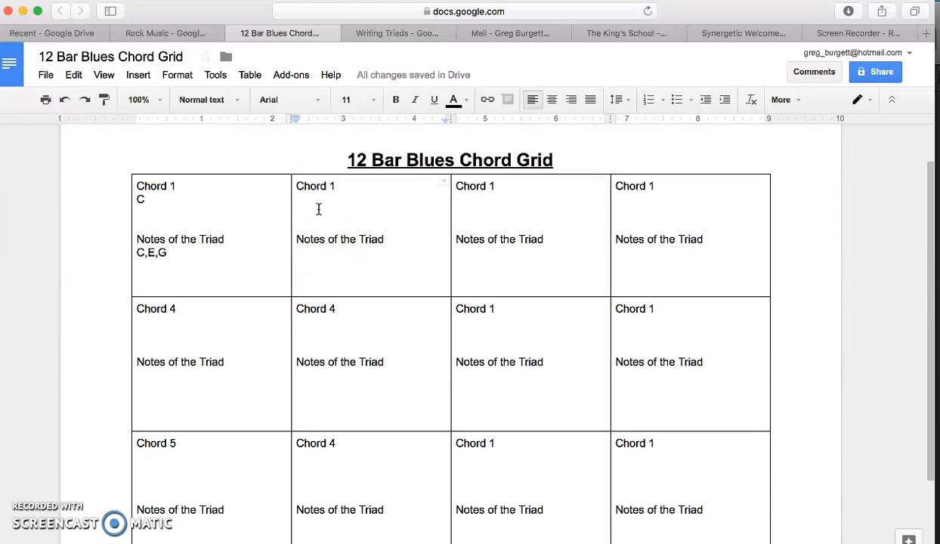
pyautogui.click(317, 255)
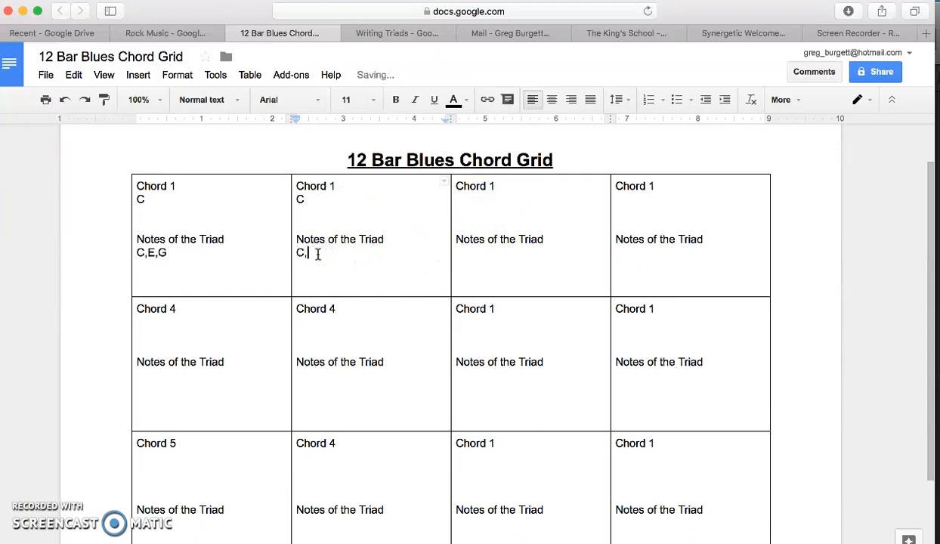
pyautogui.click(463, 208)
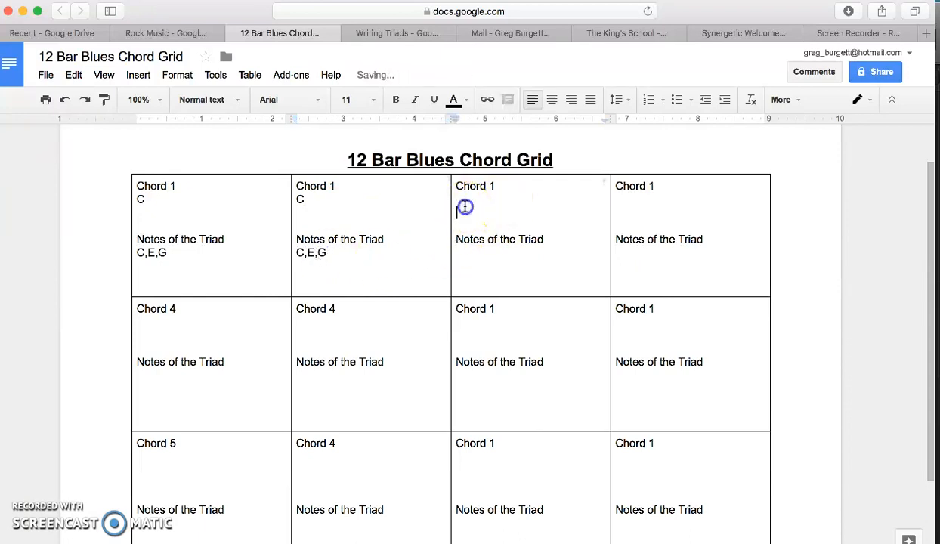
pyautogui.click(657, 195)
pyautogui.write('C')
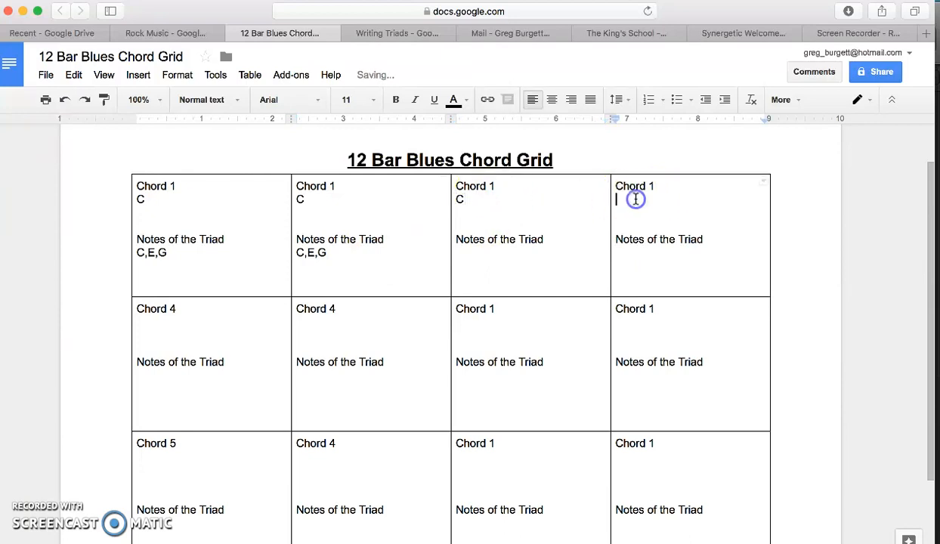
pyautogui.click(637, 201)
pyautogui.write('C')
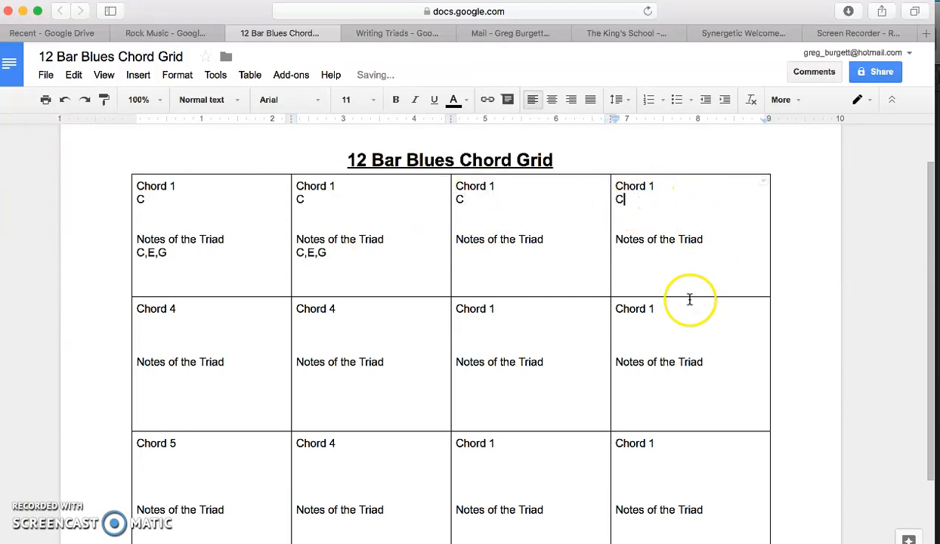
# Find note 4 of the C Major scale in Writing Triads and enter F under the first Chord 4 in the grid.
pyautogui.click(142, 324)
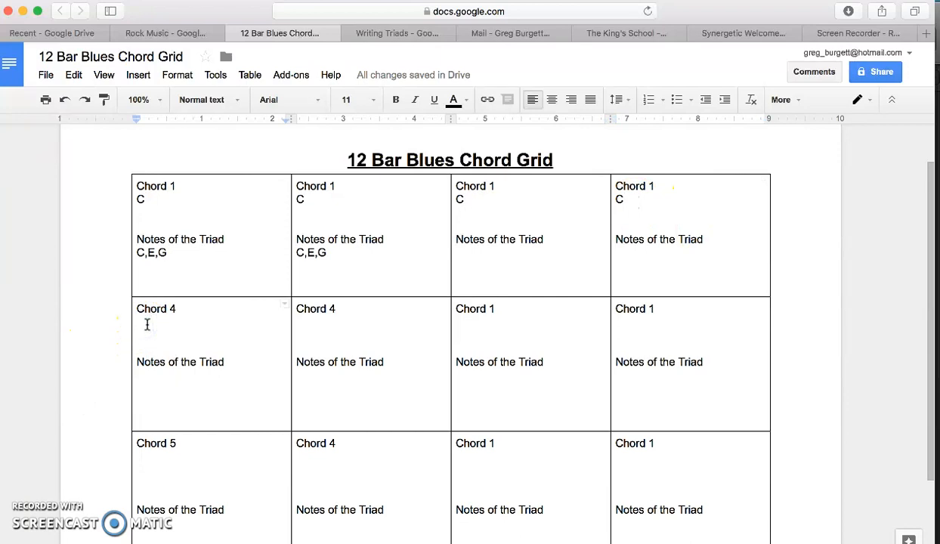
pyautogui.click(142, 199)
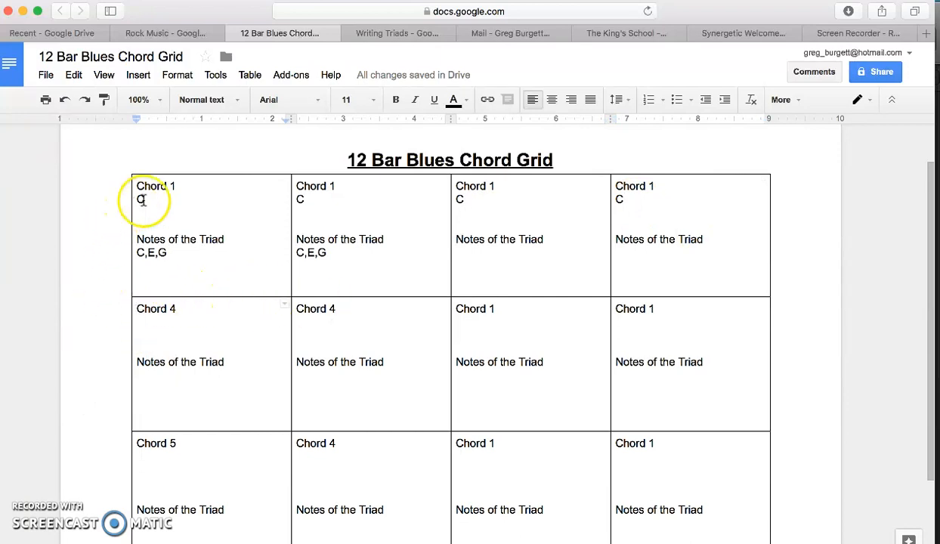
pyautogui.click(387, 34)
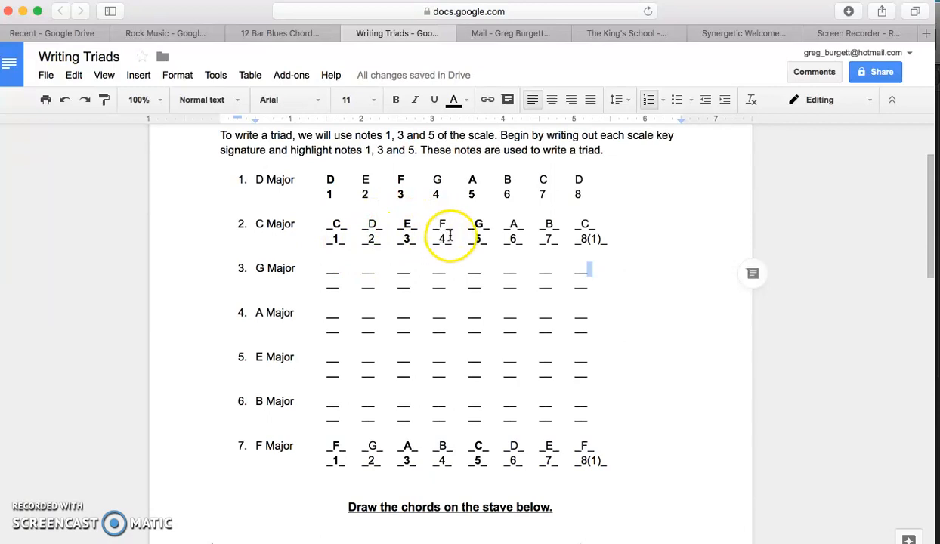
pyautogui.click(442, 237)
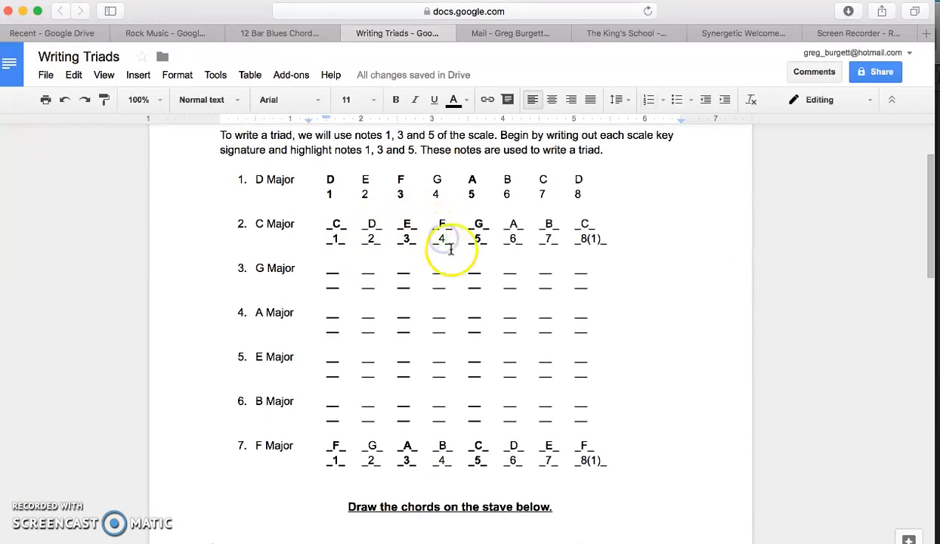
pyautogui.click(290, 36)
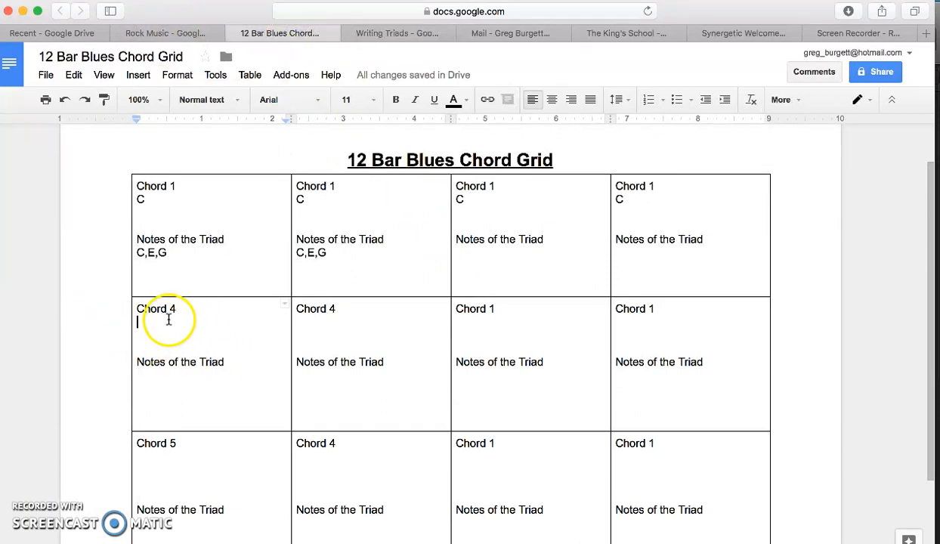
pyautogui.write('F')
# Check the F Major scale in Writing Triads and enter F,A,C as the triad notes of the first Chord 4 cell.
pyautogui.click(395, 33)
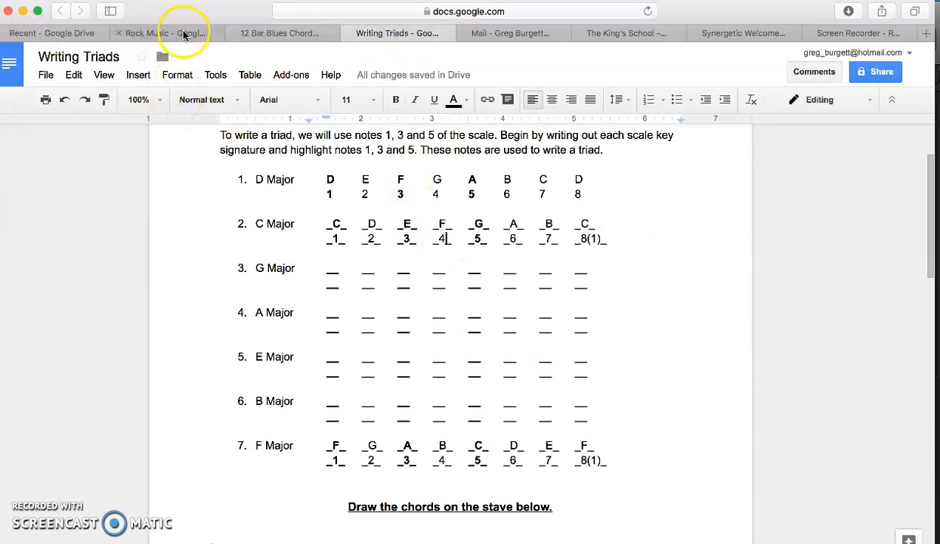
pyautogui.click(183, 34)
pyautogui.click(302, 33)
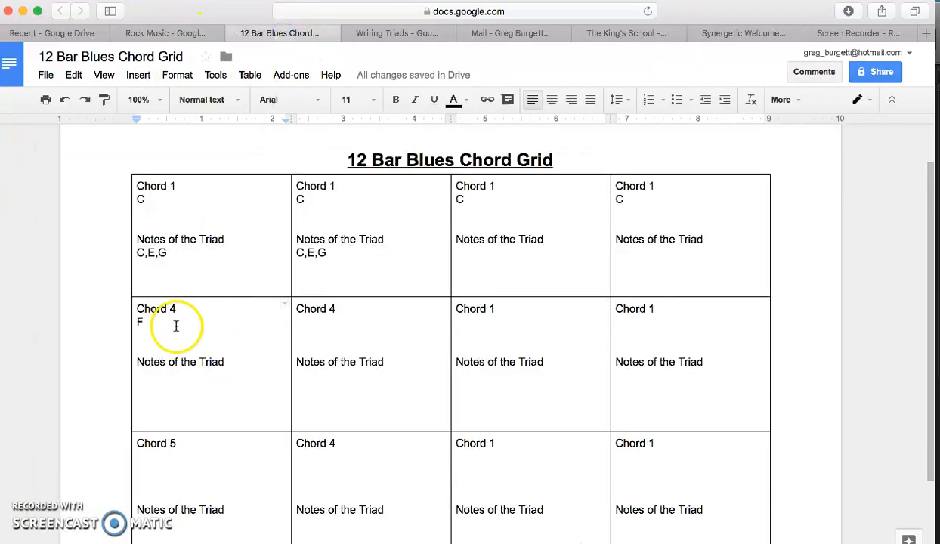
pyautogui.click(143, 388)
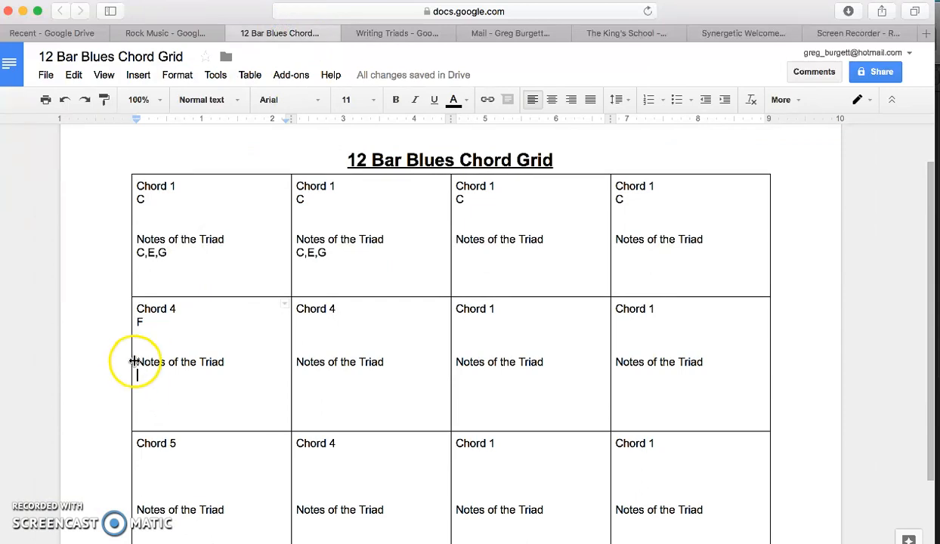
pyautogui.click(399, 36)
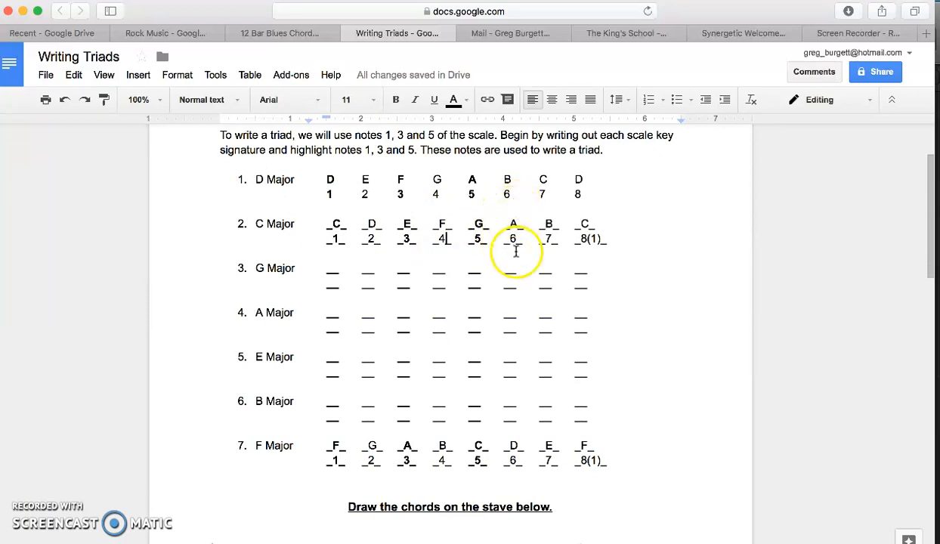
pyautogui.click(587, 224)
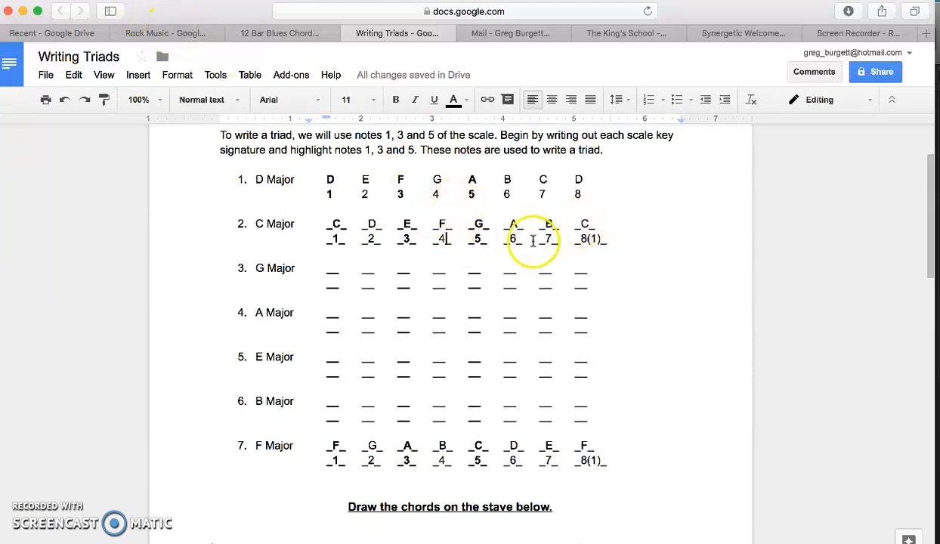
pyautogui.click(175, 33)
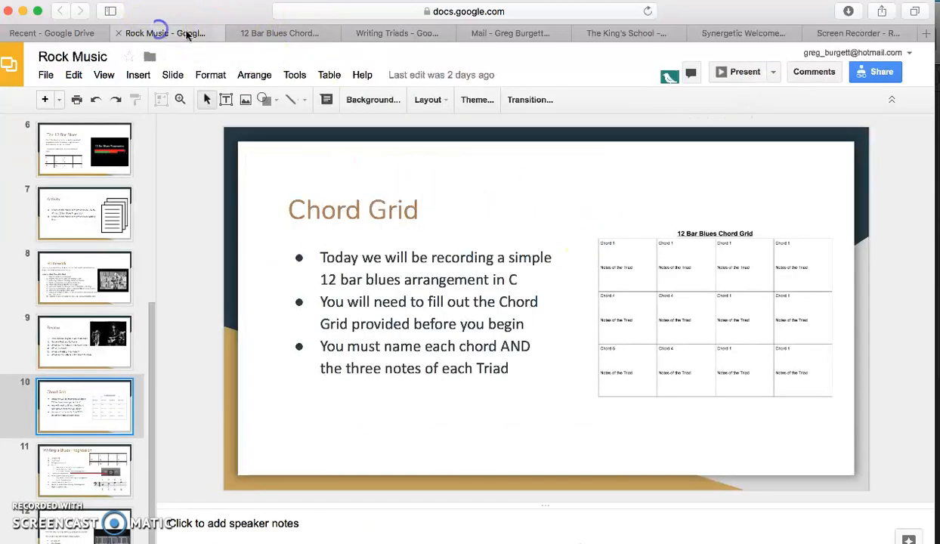
pyautogui.click(257, 33)
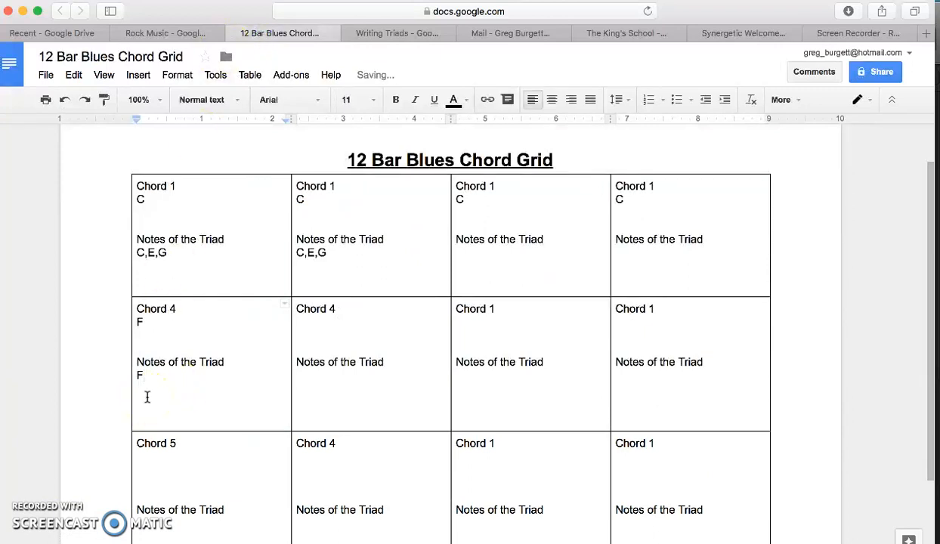
# Enter chord F and triad notes F,A,C in the second bar of the grid's middle row.
pyautogui.click(308, 321)
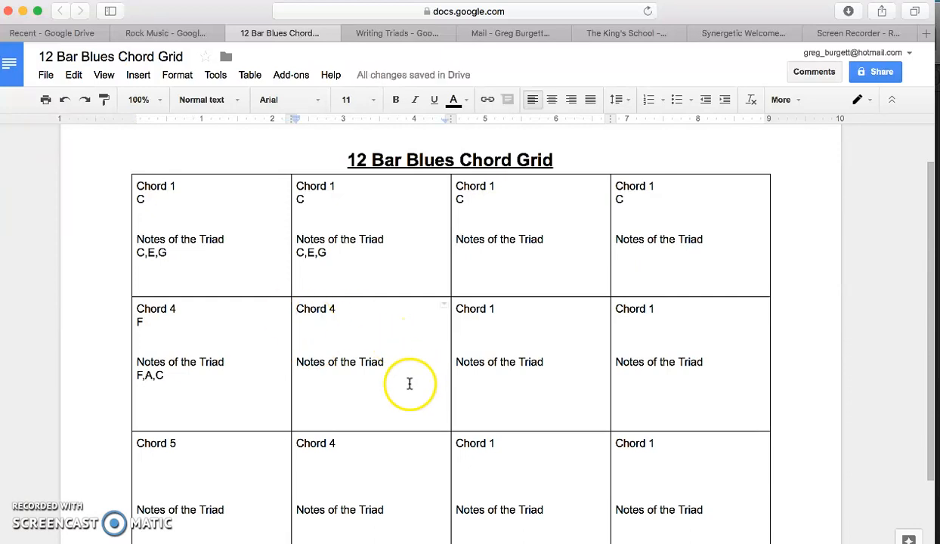
pyautogui.write('F')
pyautogui.click(307, 382)
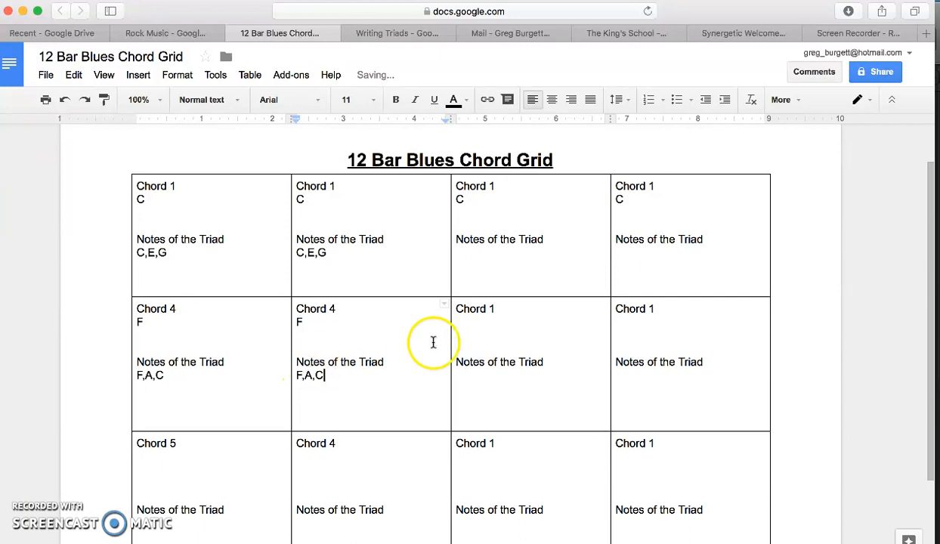
pyautogui.click(467, 321)
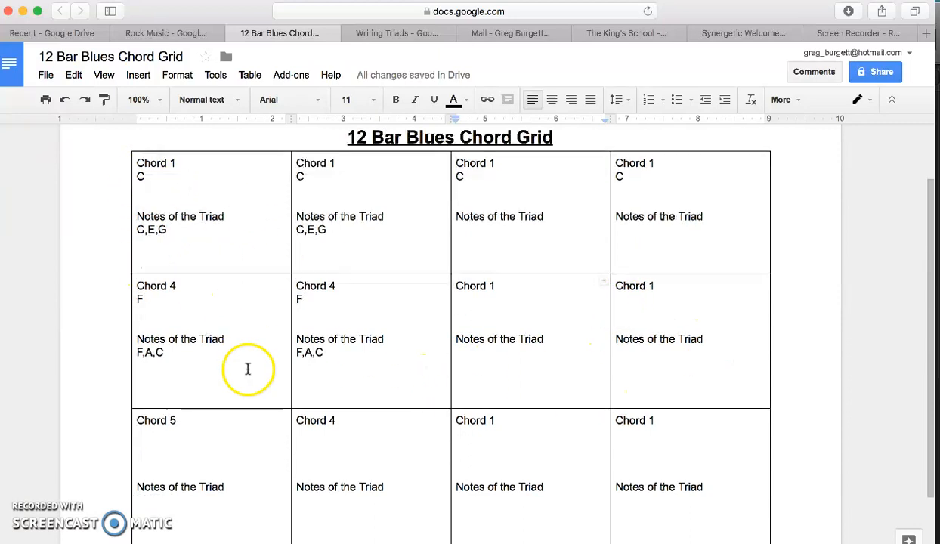
# Find note 5 of the C Major scale in Writing Triads and enter G under Chord 5 in the grid.
pyautogui.scroll(-3, 248, 370)
pyautogui.click(141, 350)
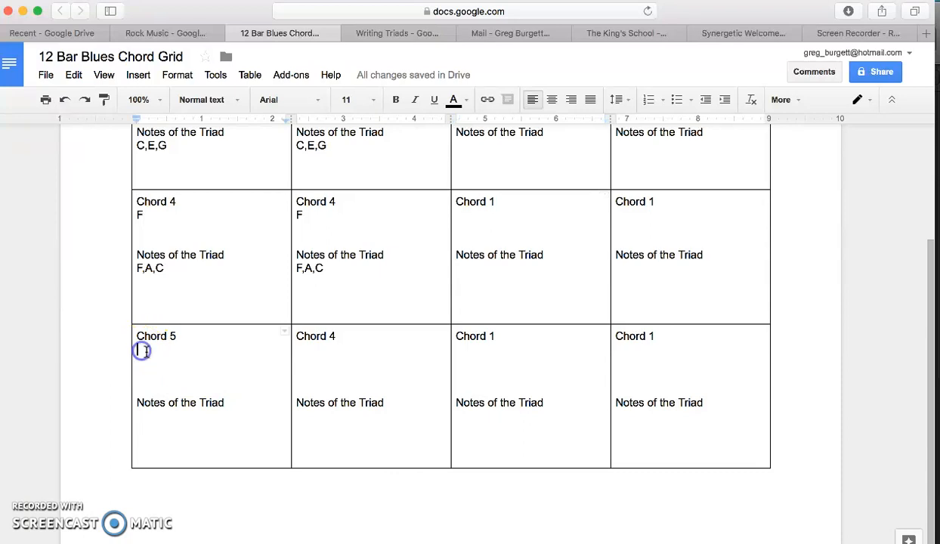
pyautogui.click(382, 34)
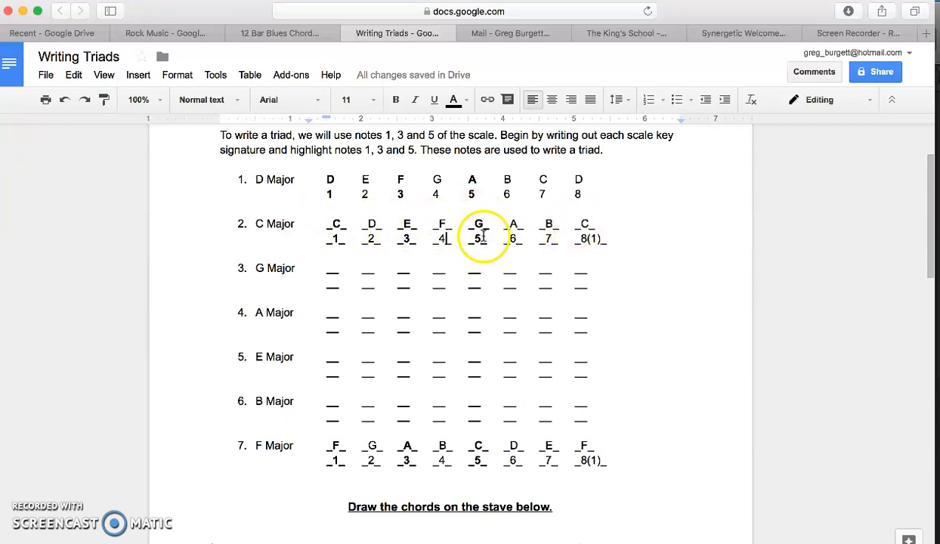
pyautogui.click(275, 33)
pyautogui.write('G')
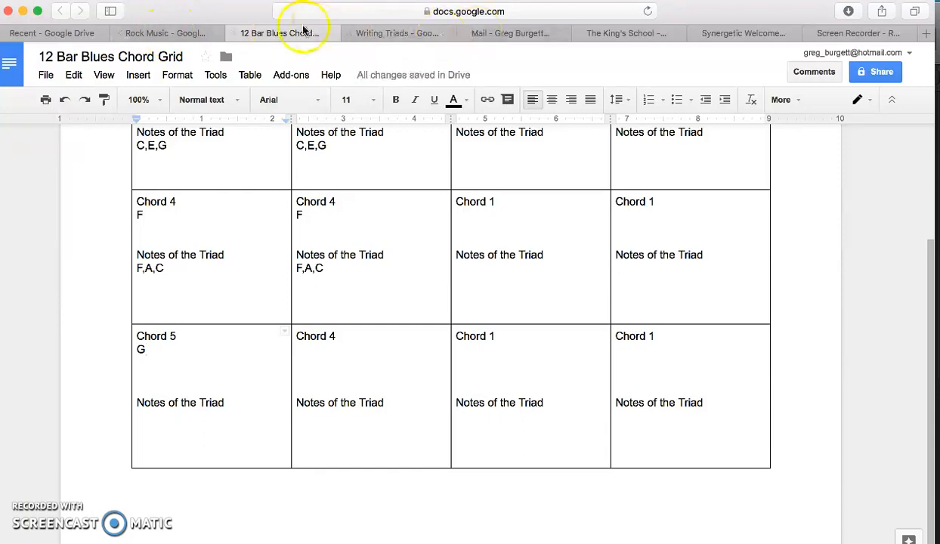
# Return to the Writing Triads document to look up the triad notes for the G chord.
pyautogui.click(396, 34)
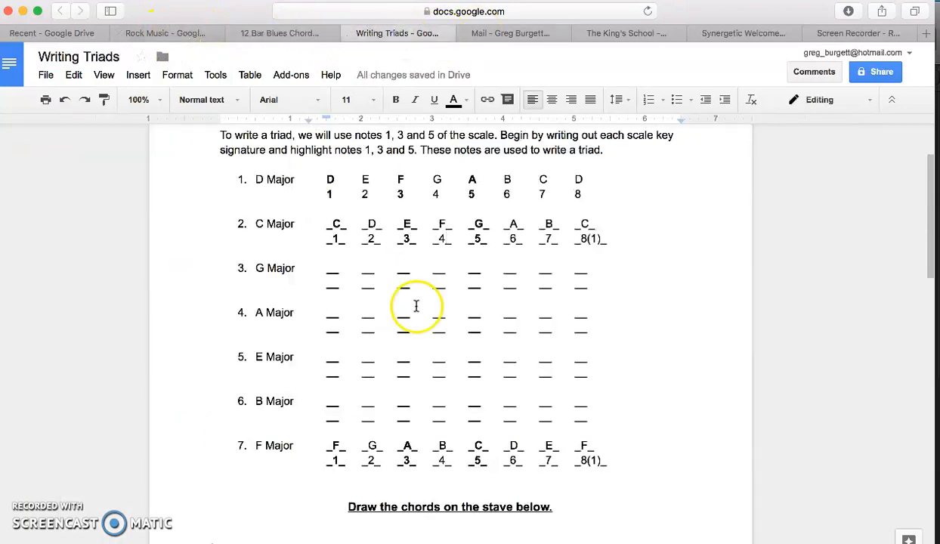